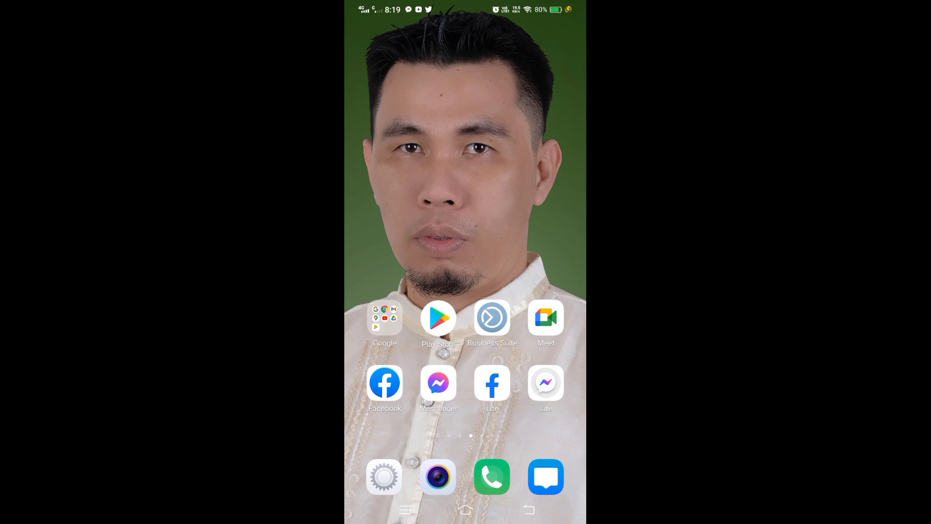
# Step: Launch Chrome from the Google apps folder and load classroom.google.com from the 'cl' suggestion
pyautogui.click(384, 318)
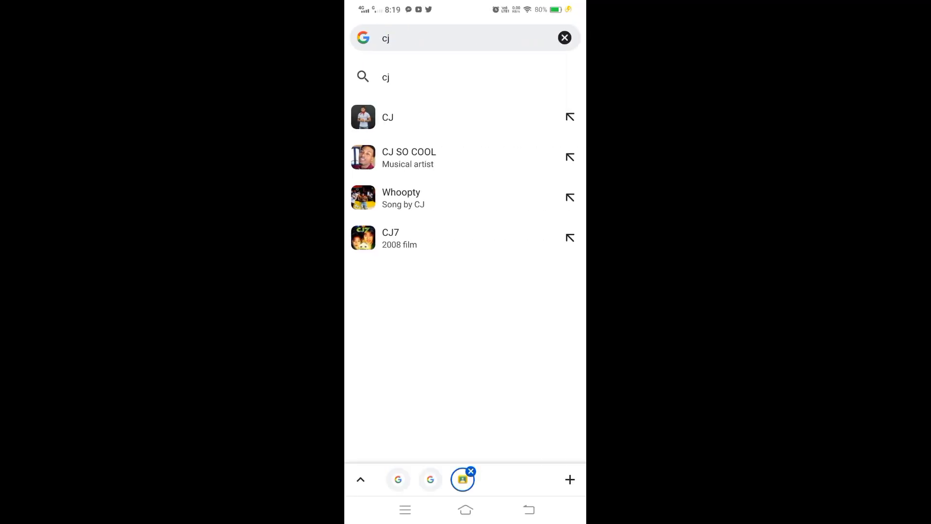
pyautogui.press('BackSpace')
pyautogui.press('BackSpace')
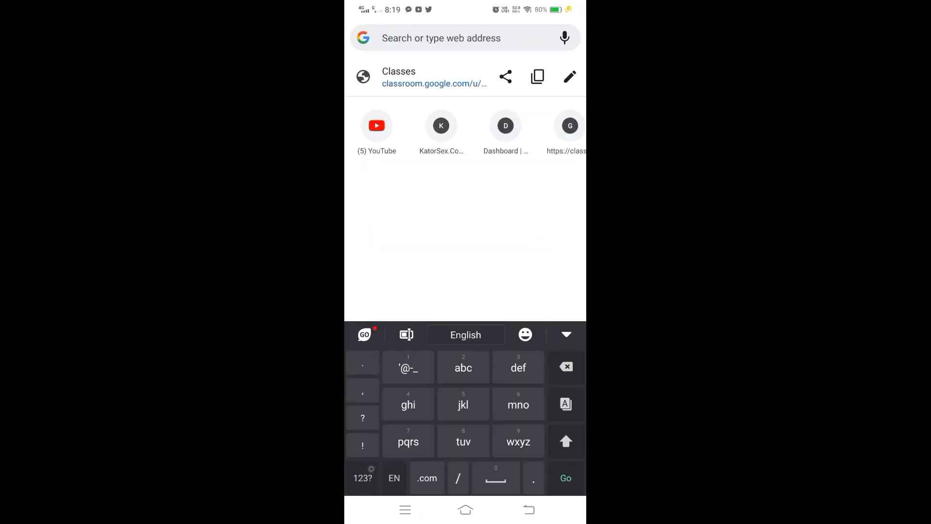
pyautogui.write('c')
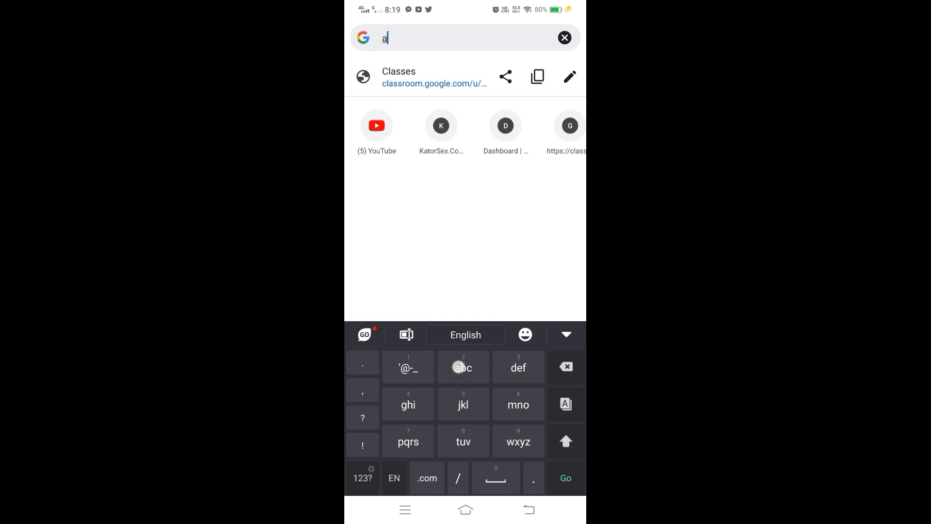
pyautogui.write('l')
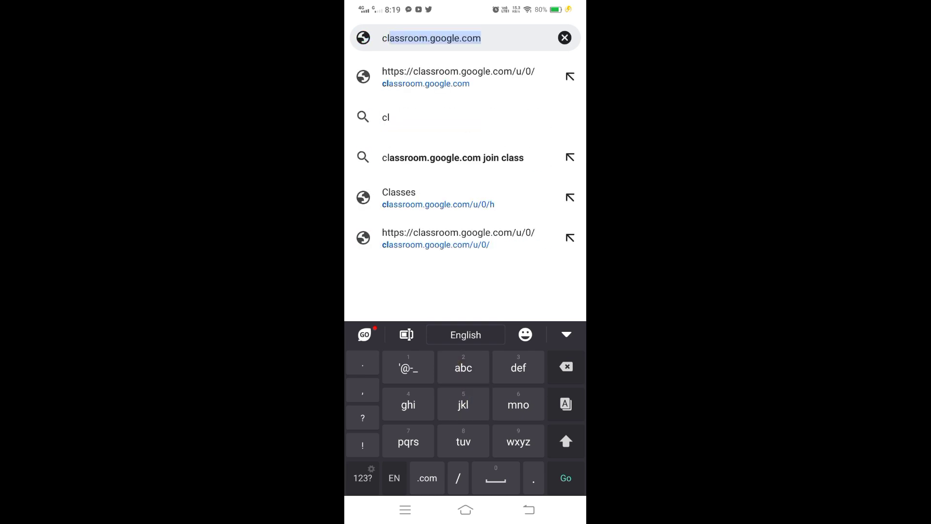
pyautogui.click(481, 37)
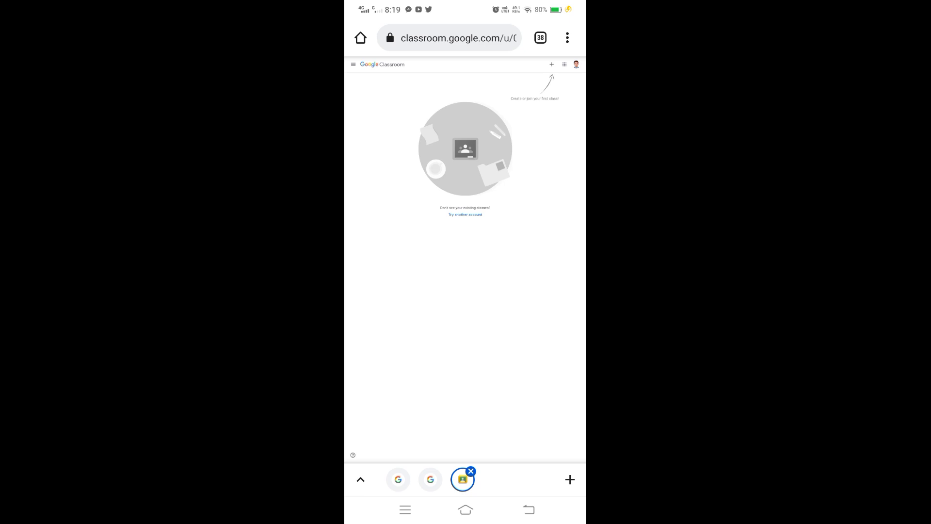
pyautogui.click(567, 38)
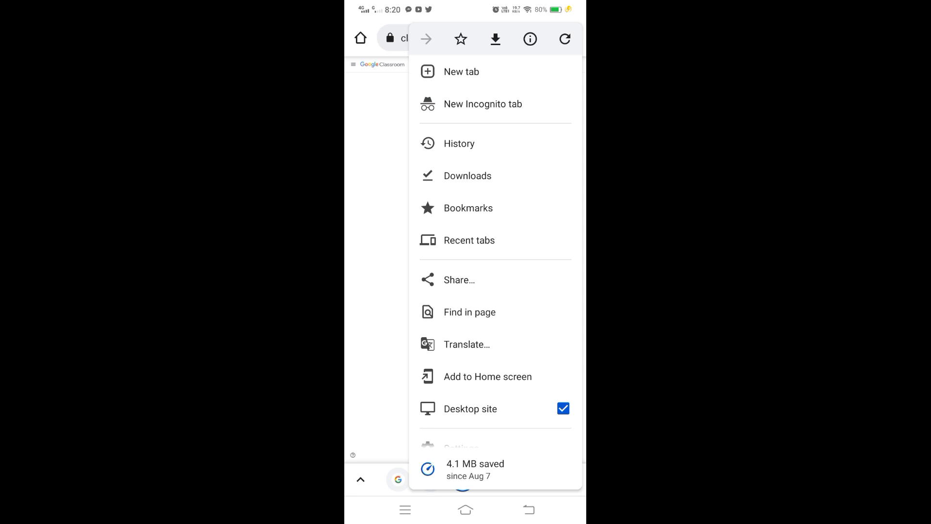
pyautogui.scroll(-2, 497, 291)
pyautogui.scroll(-2, 497, 291)
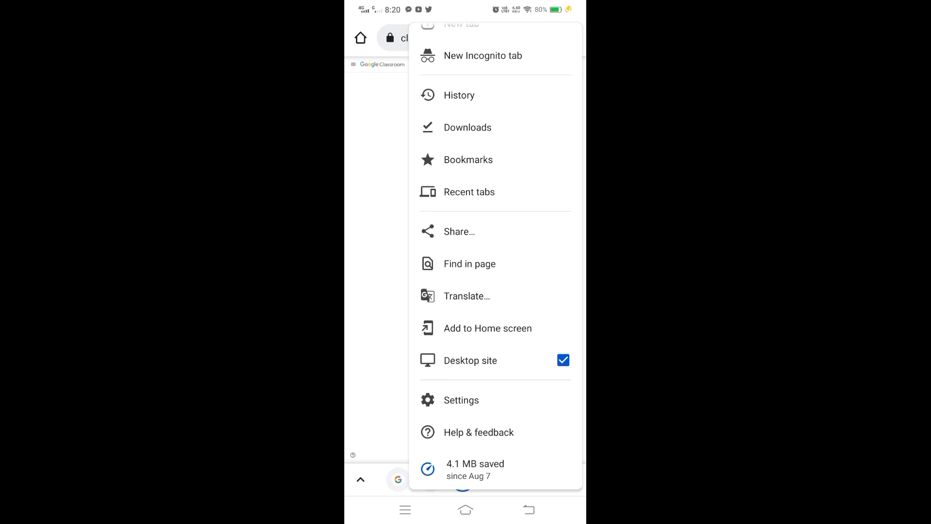
pyautogui.click(471, 360)
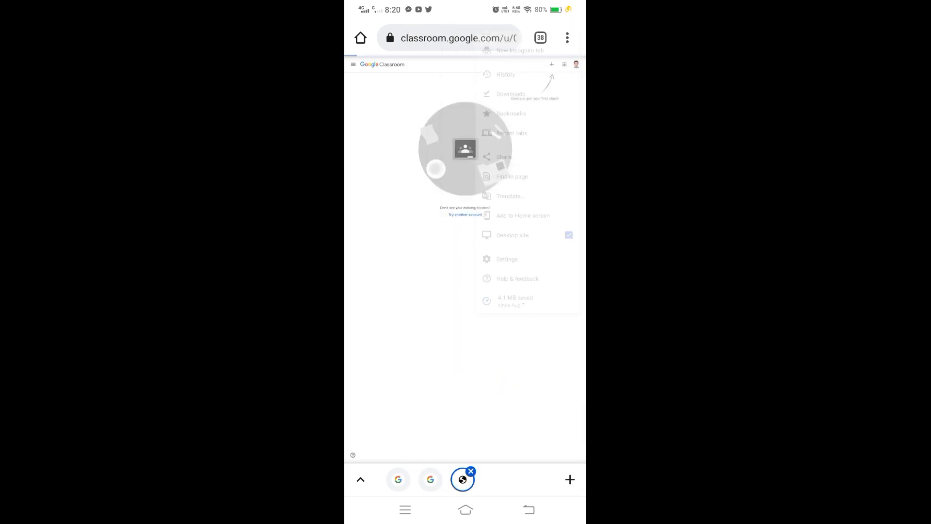
pyautogui.click(567, 37)
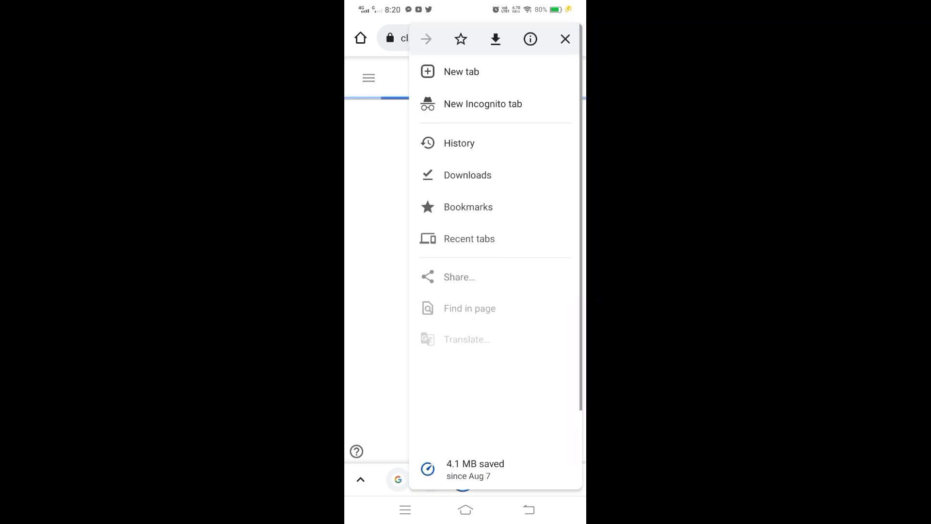
pyautogui.click(542, 410)
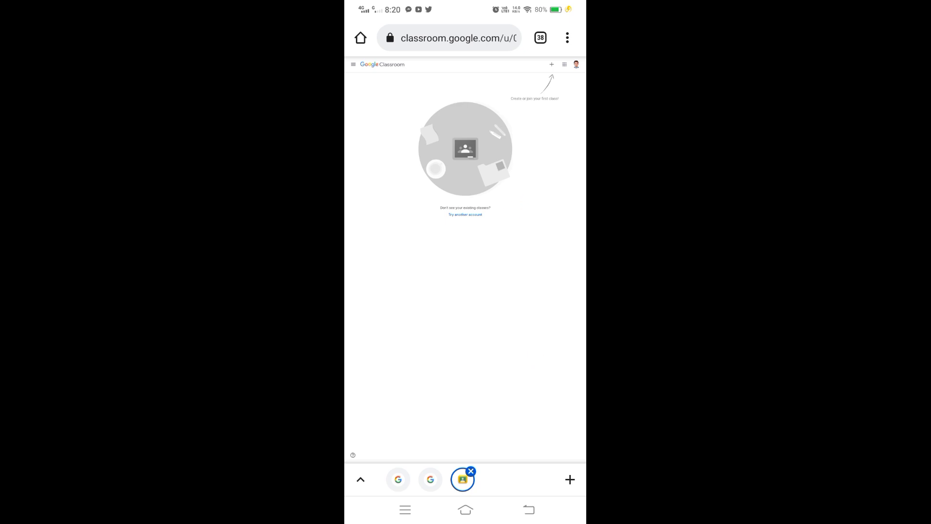
pyautogui.scroll(3, 466, 262)
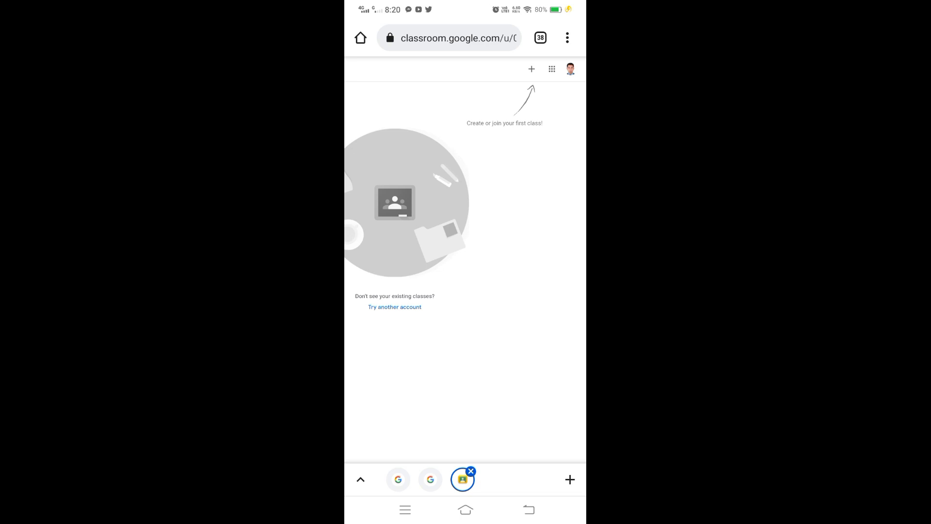
pyautogui.moveTo(544, 171); pyautogui.dragTo(533, 173)
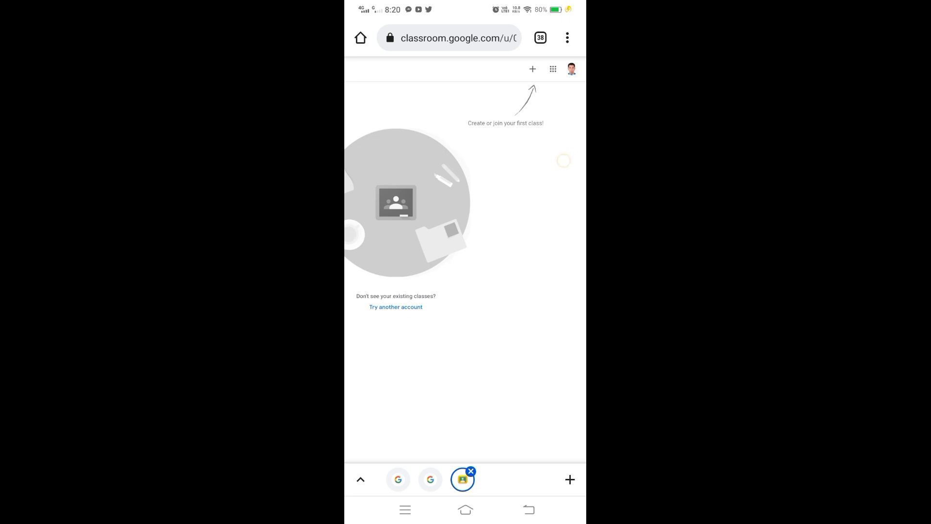
pyautogui.moveTo(564, 160); pyautogui.dragTo(547, 155)
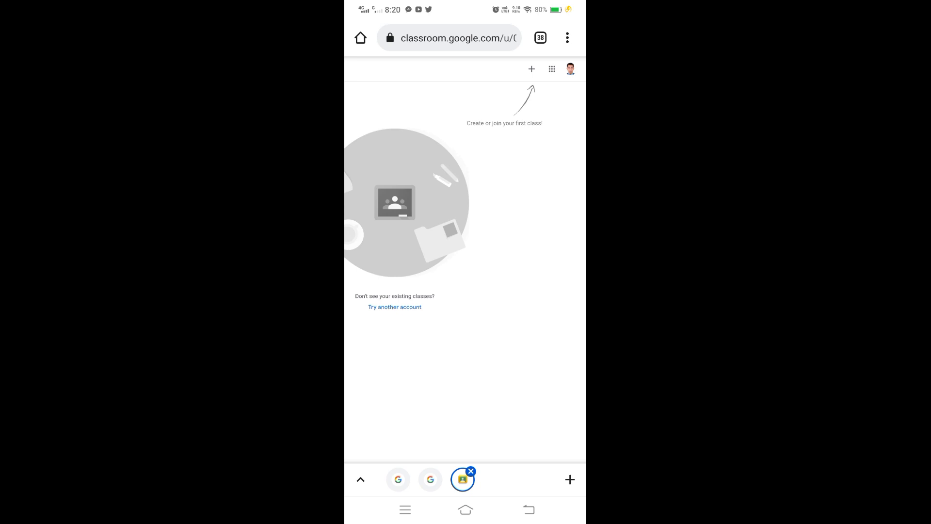
pyautogui.moveTo(449, 336); pyautogui.dragTo(443, 303)
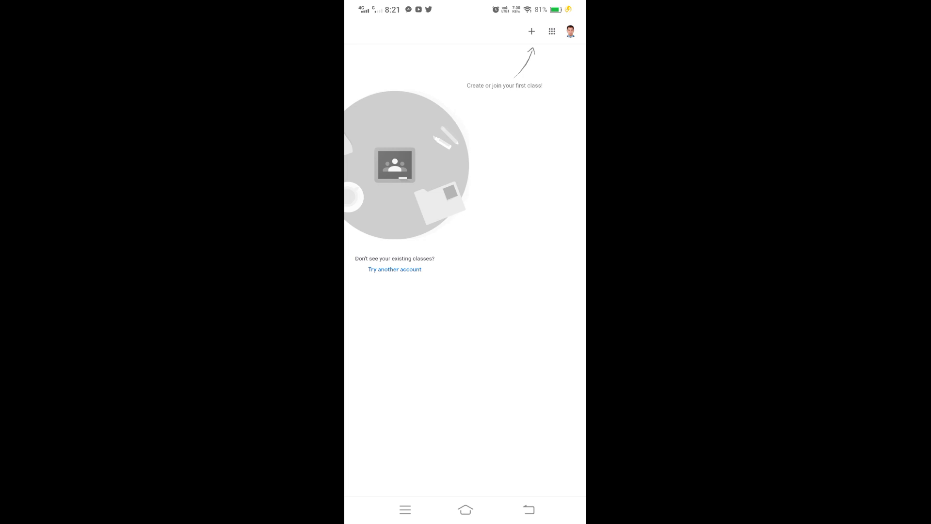
# Step: Choose Join class from the + menu, then leave the form via Switch account
pyautogui.click(531, 31)
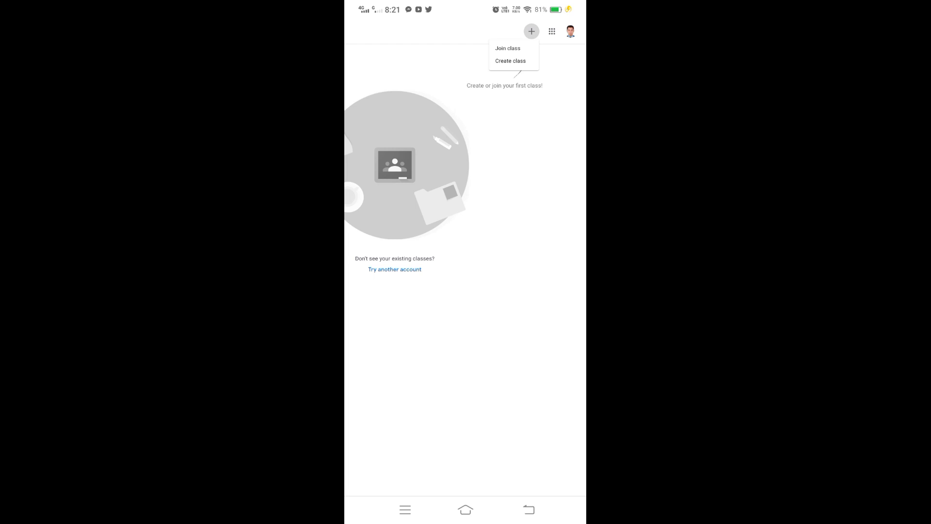
pyautogui.click(508, 48)
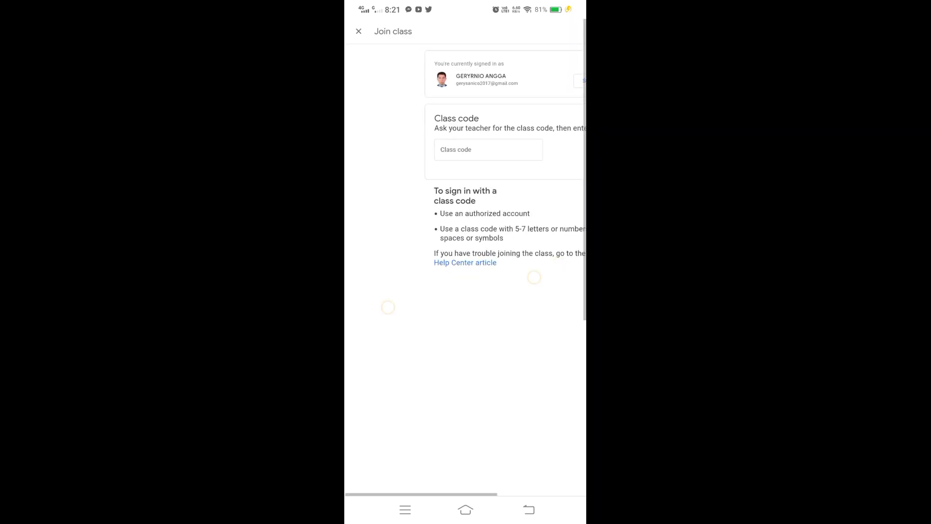
pyautogui.scroll(-3, 458, 292)
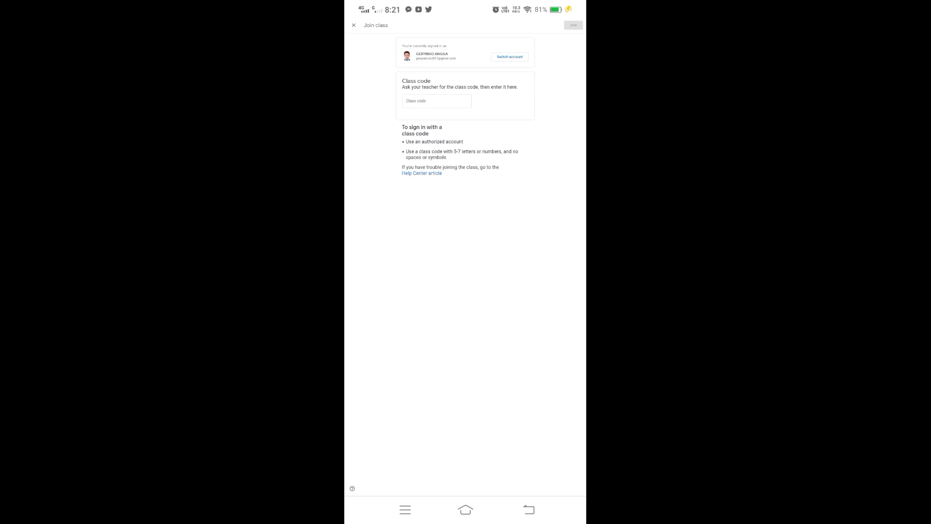
pyautogui.click(381, 298)
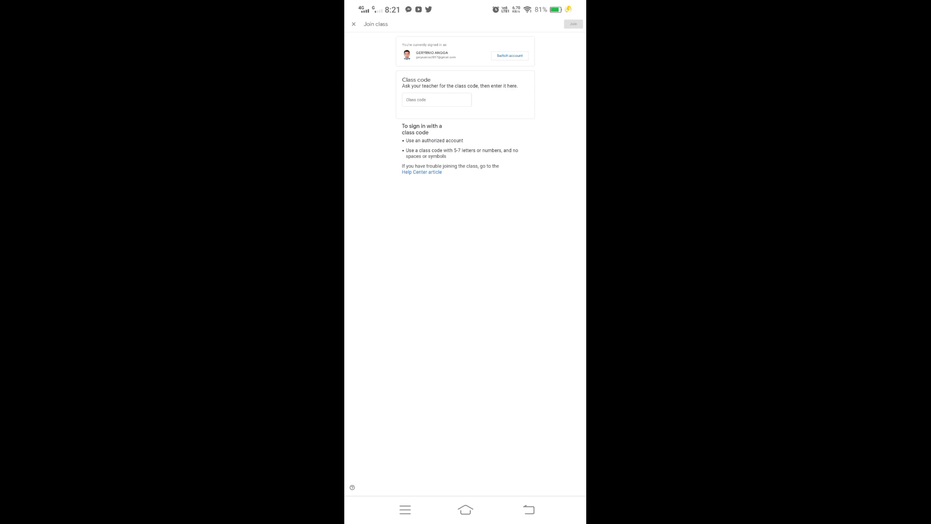
pyautogui.click(510, 55)
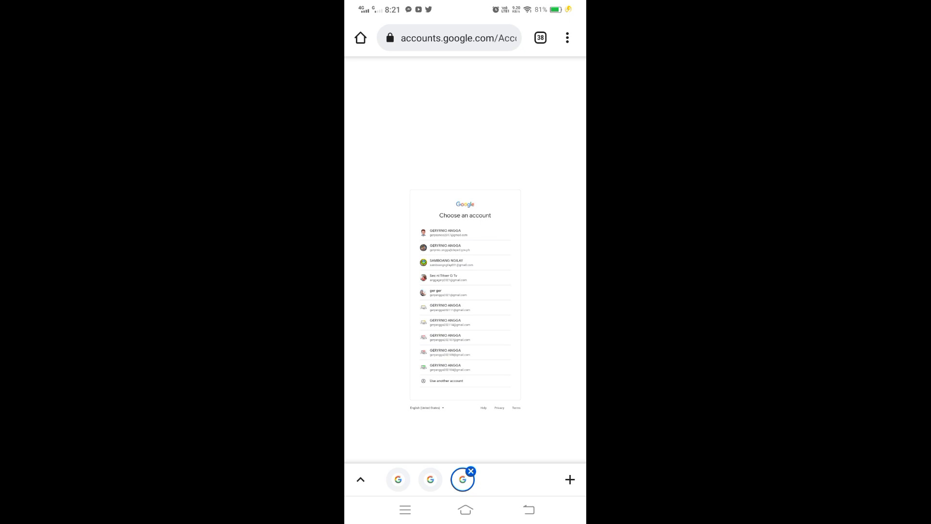
pyautogui.scroll(3, 459, 301)
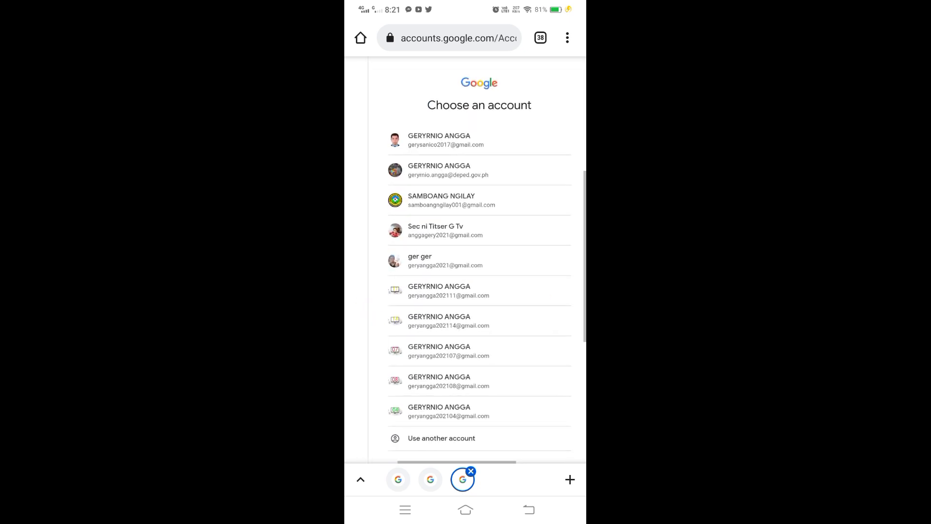
pyautogui.scroll(-3, 467, 262)
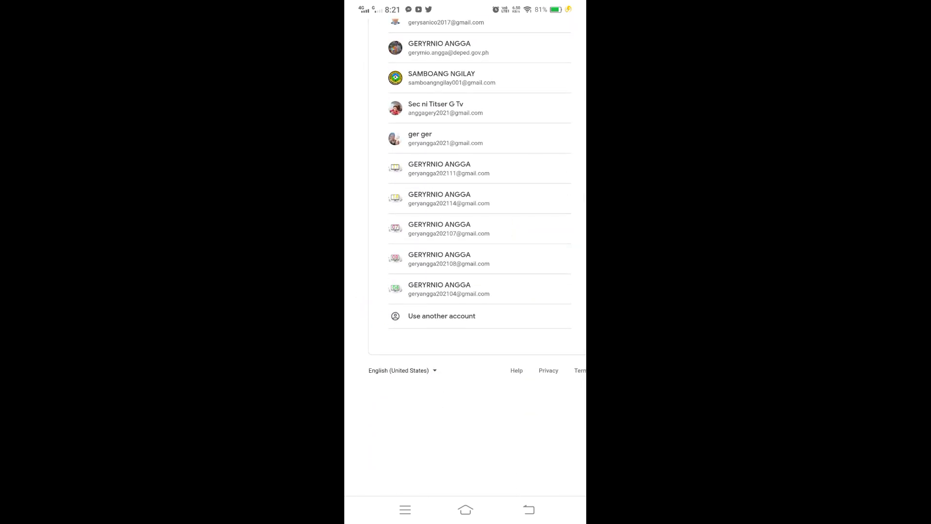
# Step: Fit the whole Choose an account list in view before returning to Classroom
pyautogui.doubleClick(558, 189)
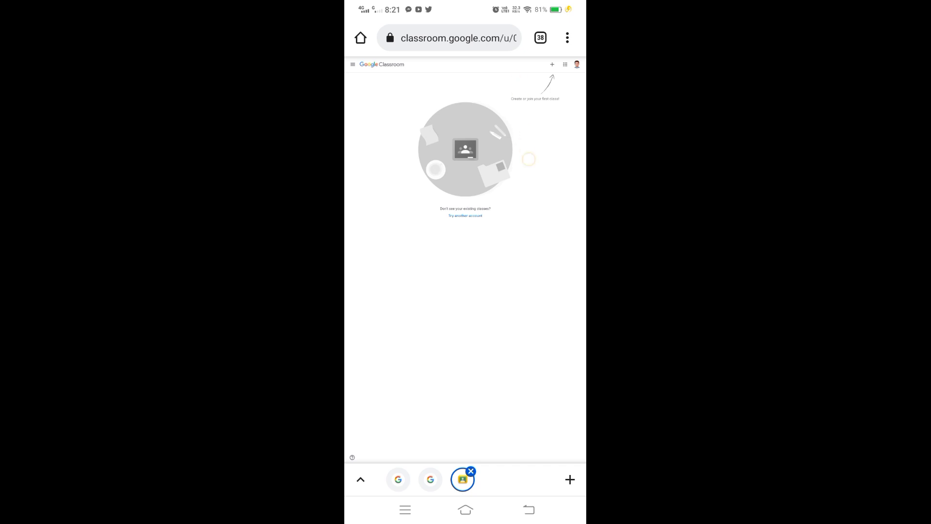
# Step: Choose Join class from the + menu to reach the class code form
pyautogui.click(550, 64)
pyautogui.click(538, 75)
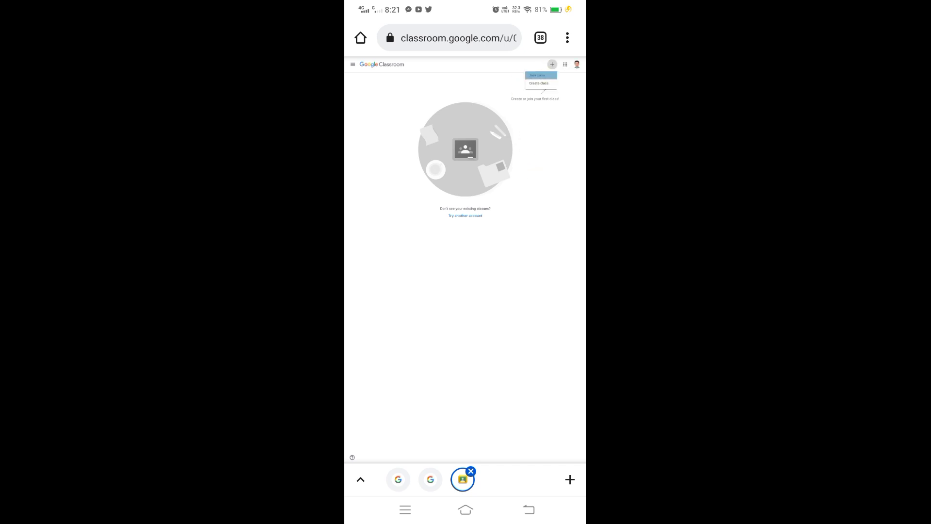
pyautogui.scroll(-2, 489, 277)
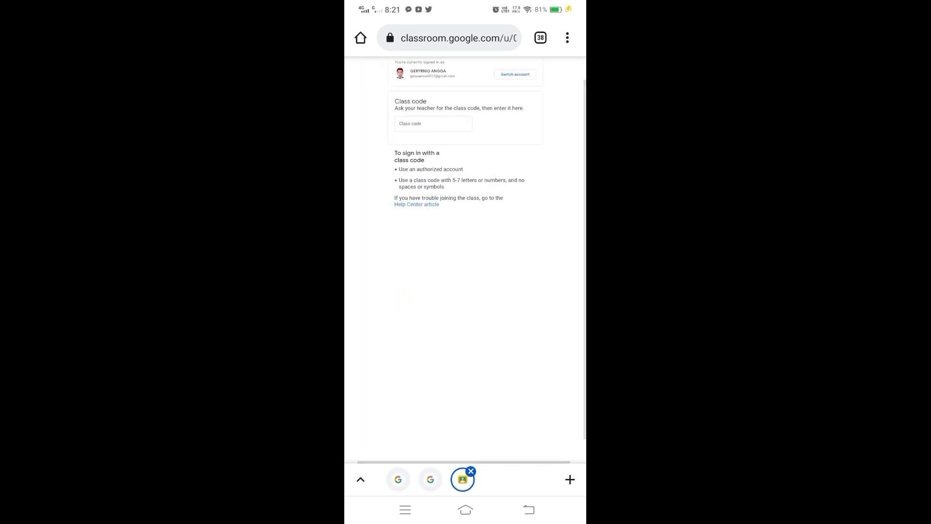
pyautogui.scroll(2, 486, 316)
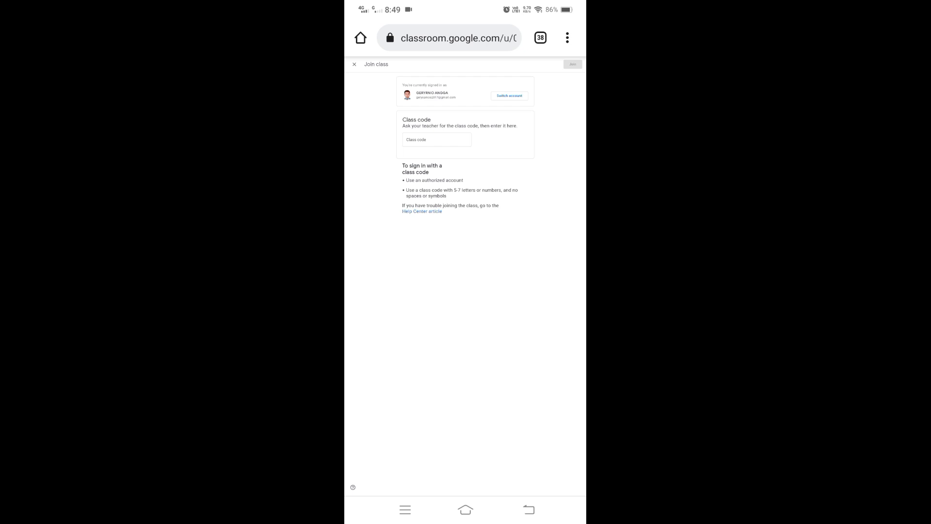
pyautogui.click(429, 140)
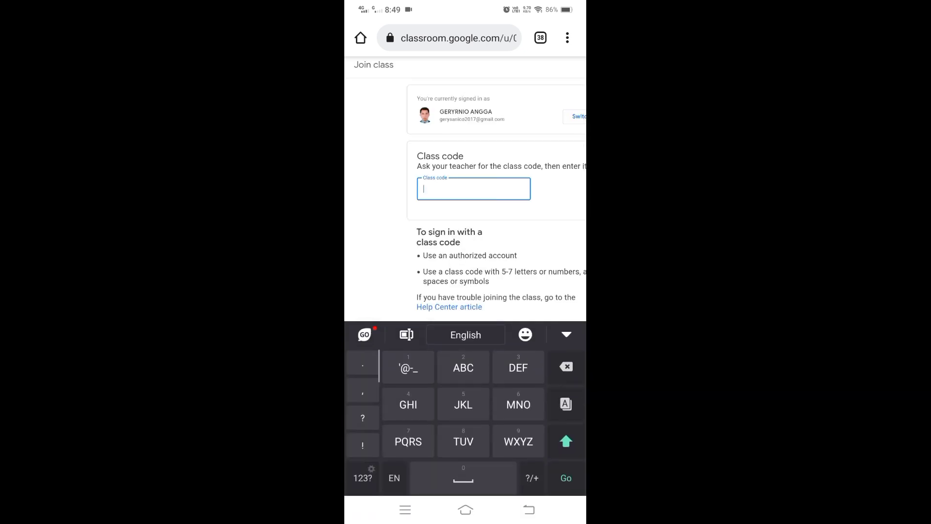
pyautogui.scroll(-3, 466, 189)
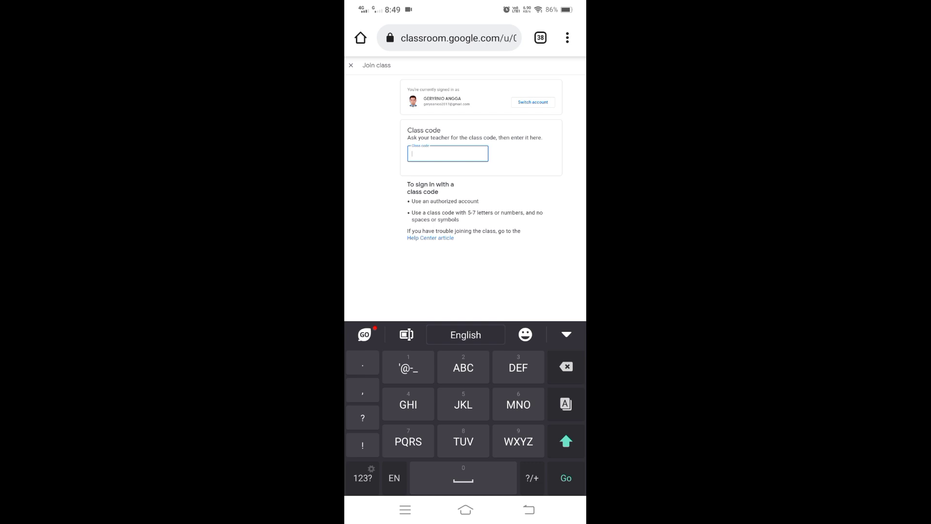
pyautogui.scroll(-2, 444, 221)
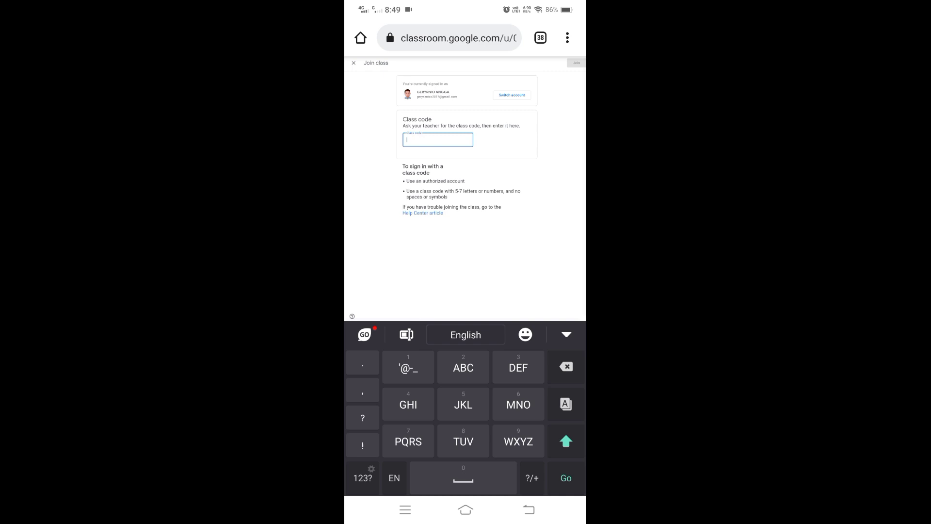
pyautogui.click(362, 478)
pyautogui.click(362, 477)
pyautogui.click(566, 440)
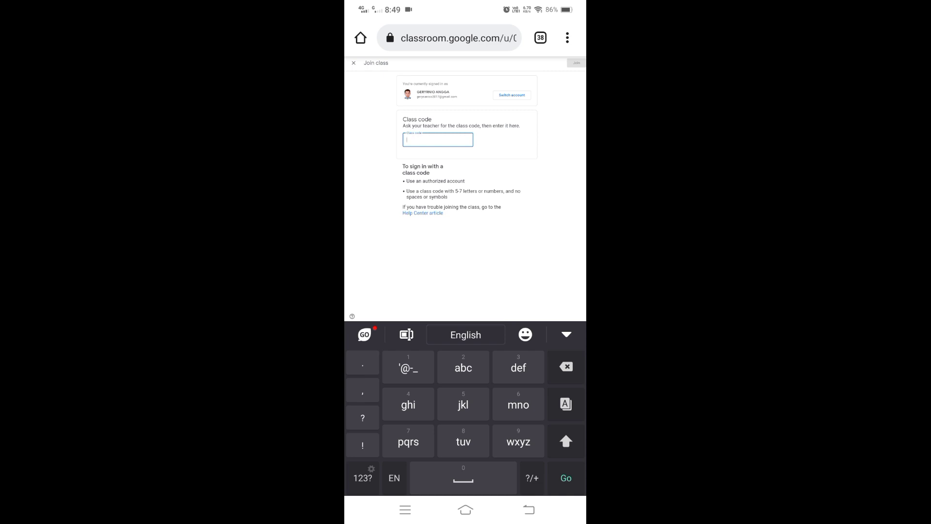
pyautogui.click(464, 367)
pyautogui.write('dg')
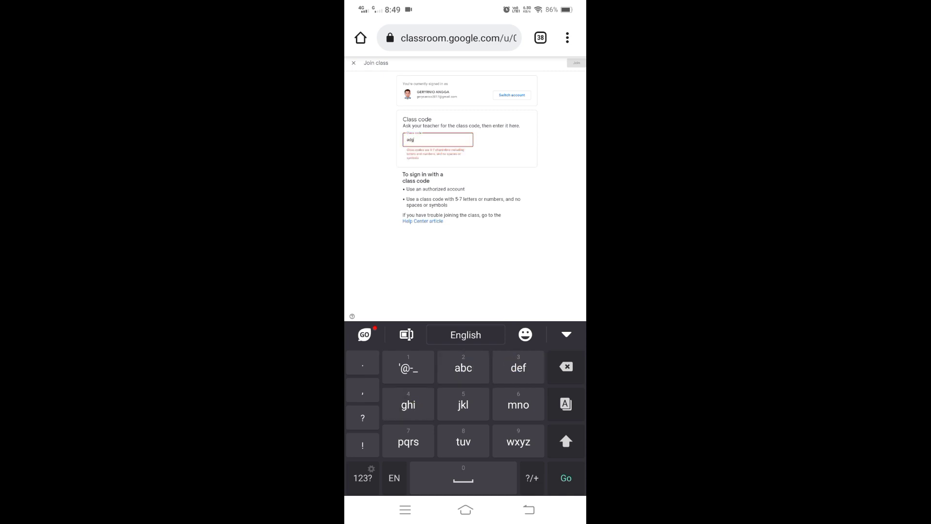
pyautogui.click(464, 404)
pyautogui.click(362, 478)
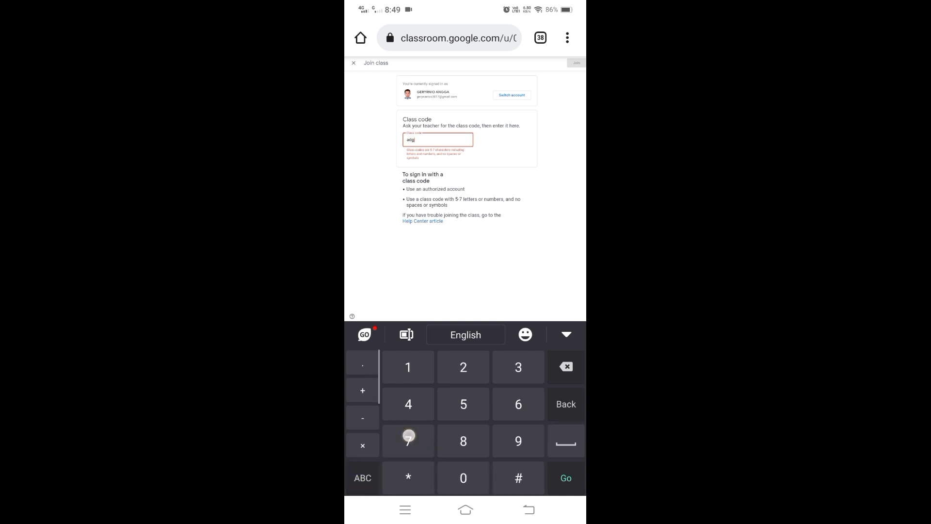
pyautogui.write('73')
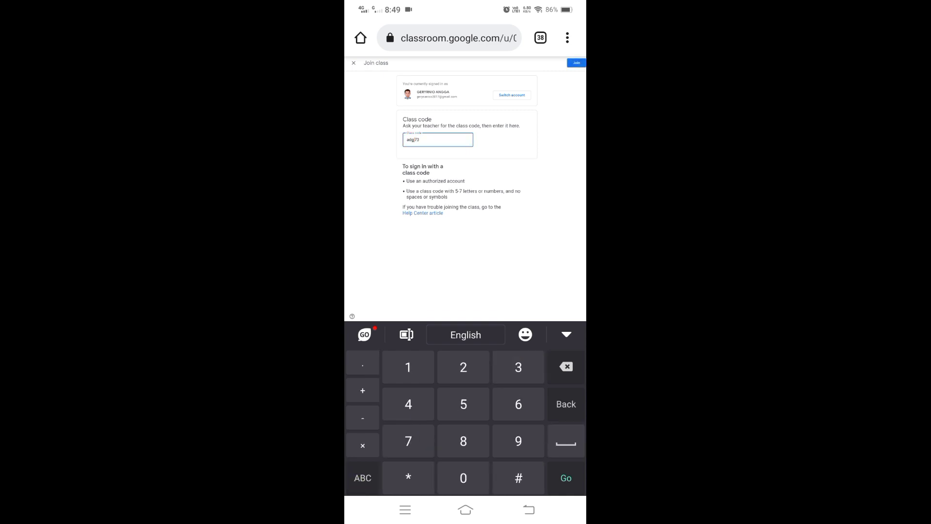
pyautogui.click(362, 477)
pyautogui.click(464, 404)
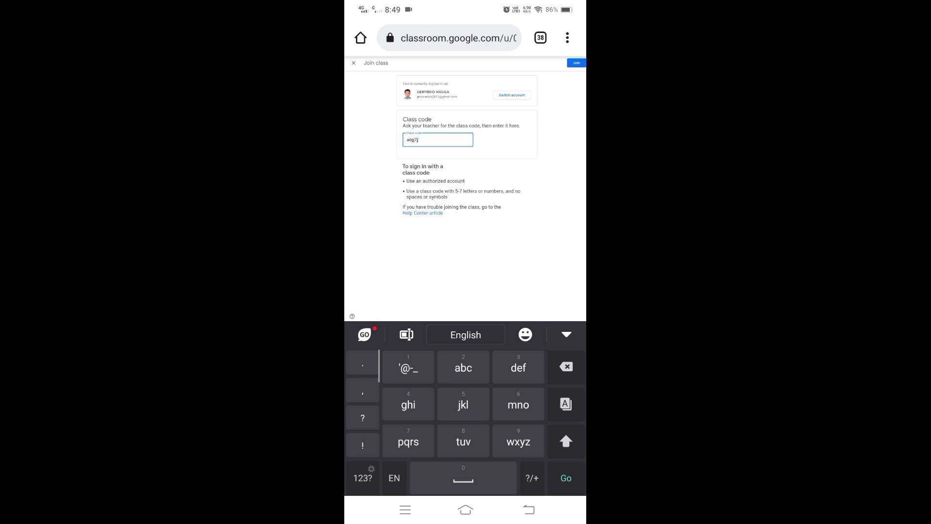
pyautogui.click(518, 405)
pyautogui.click(566, 367)
pyautogui.write('d')
pyautogui.press('Escape')
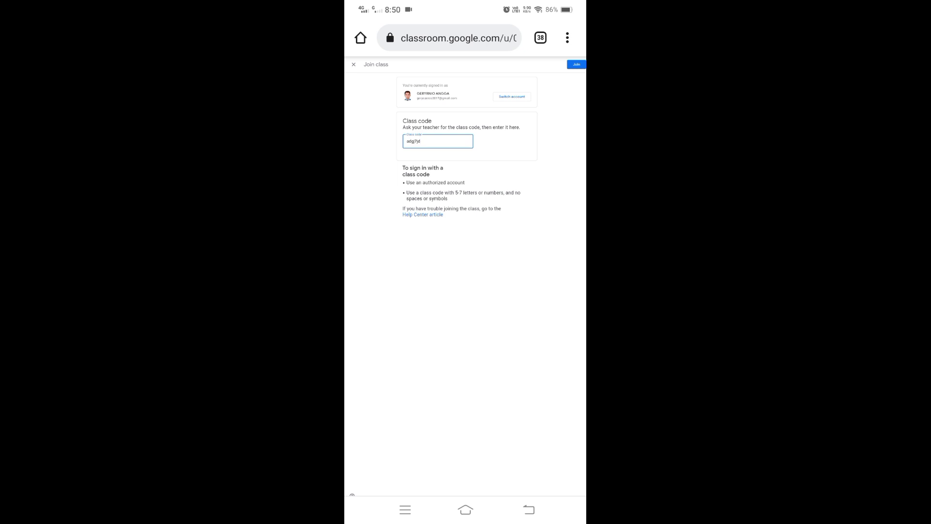
pyautogui.scroll(5, 473, 377)
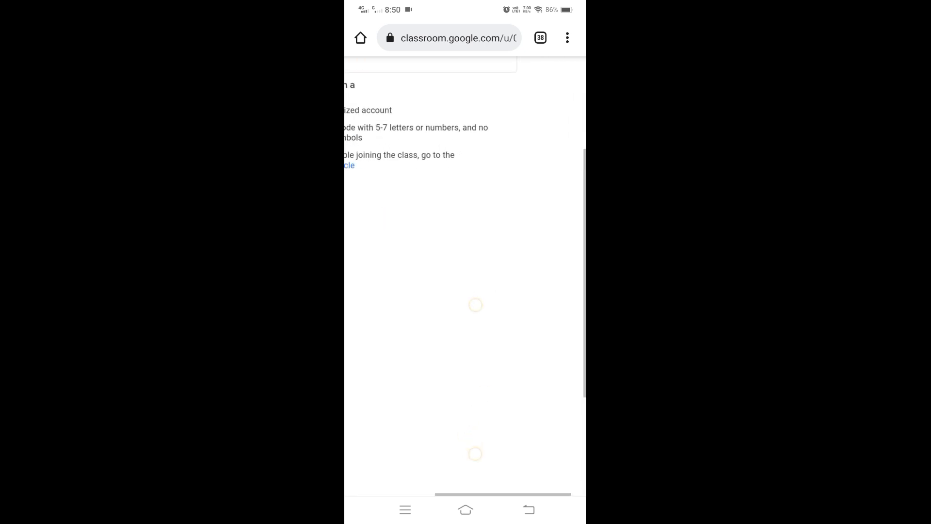
pyautogui.scroll(2, 493, 229)
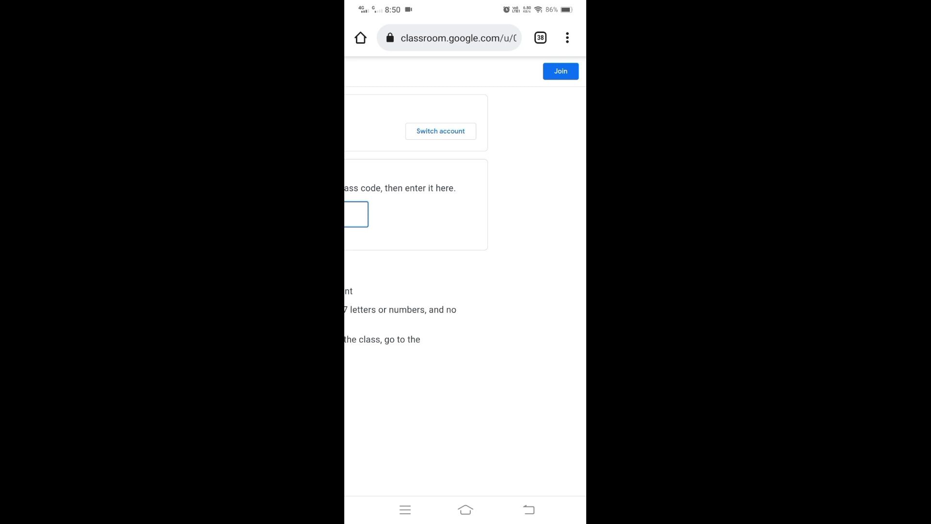
# Step: Submit the code with Join and dismiss the 'class not found' message, returning to the code form
pyautogui.click(562, 71)
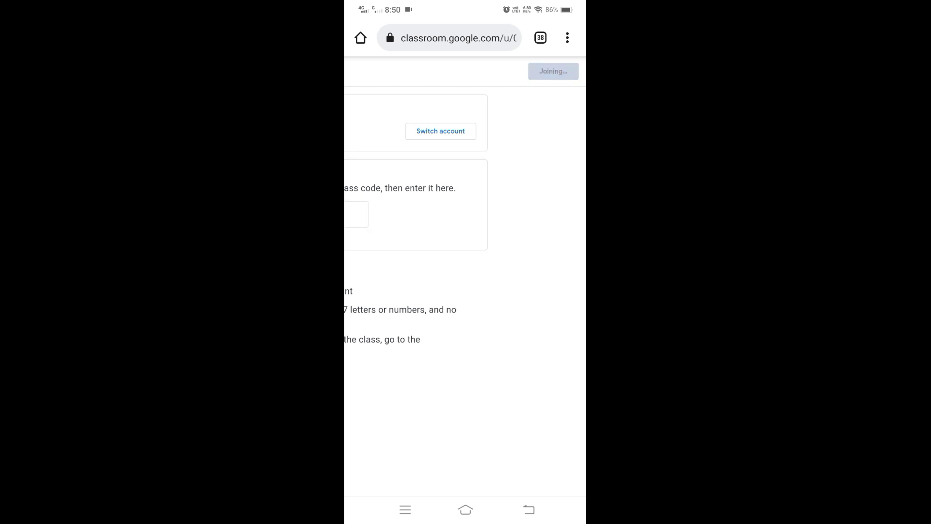
pyautogui.click(491, 301)
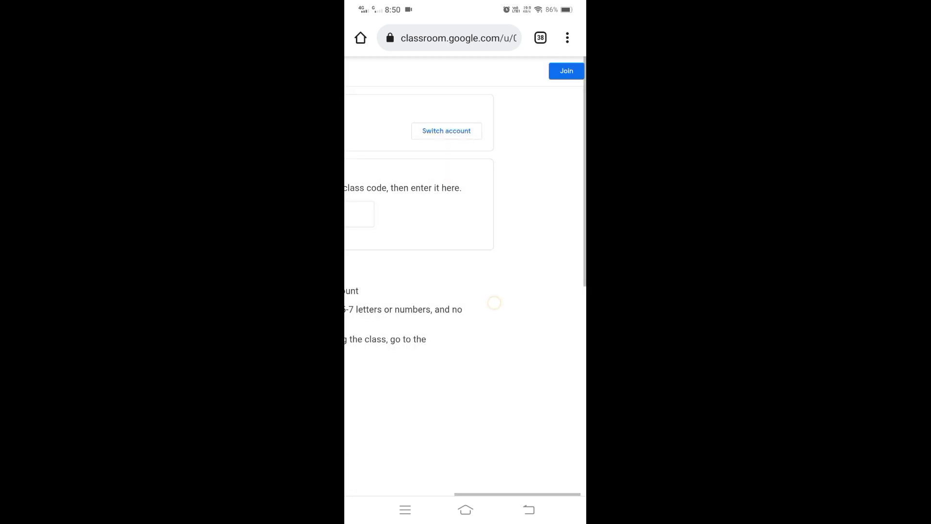
pyautogui.moveTo(493, 303); pyautogui.dragTo(561, 308)
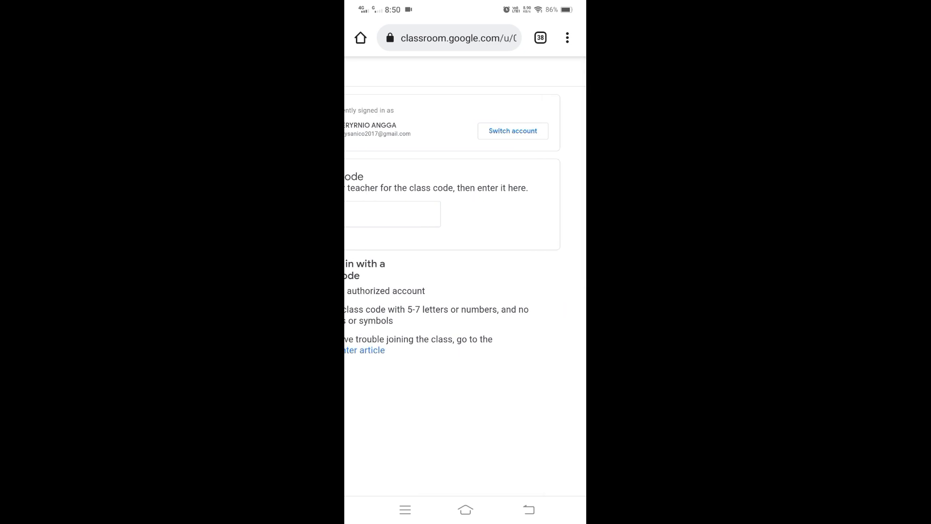
pyautogui.scroll(-2, 499, 233)
pyautogui.moveTo(499, 232); pyautogui.dragTo(524, 240)
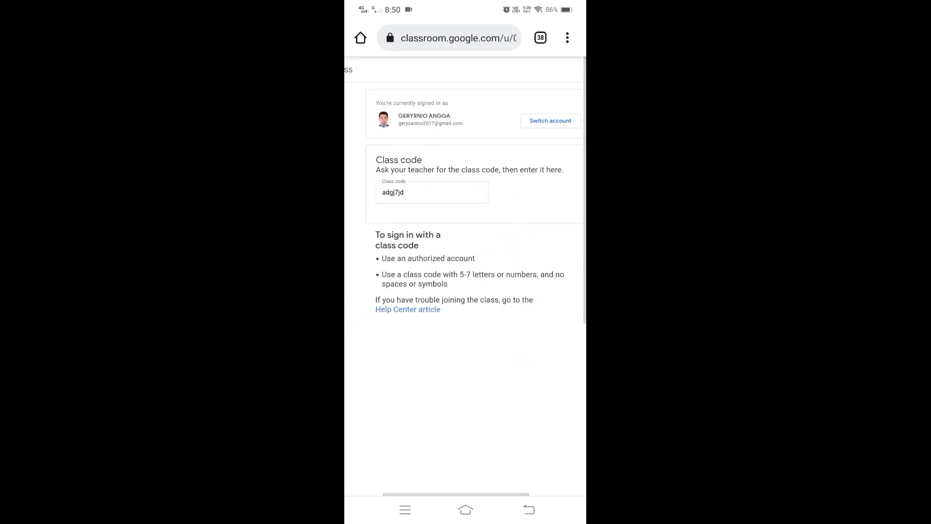